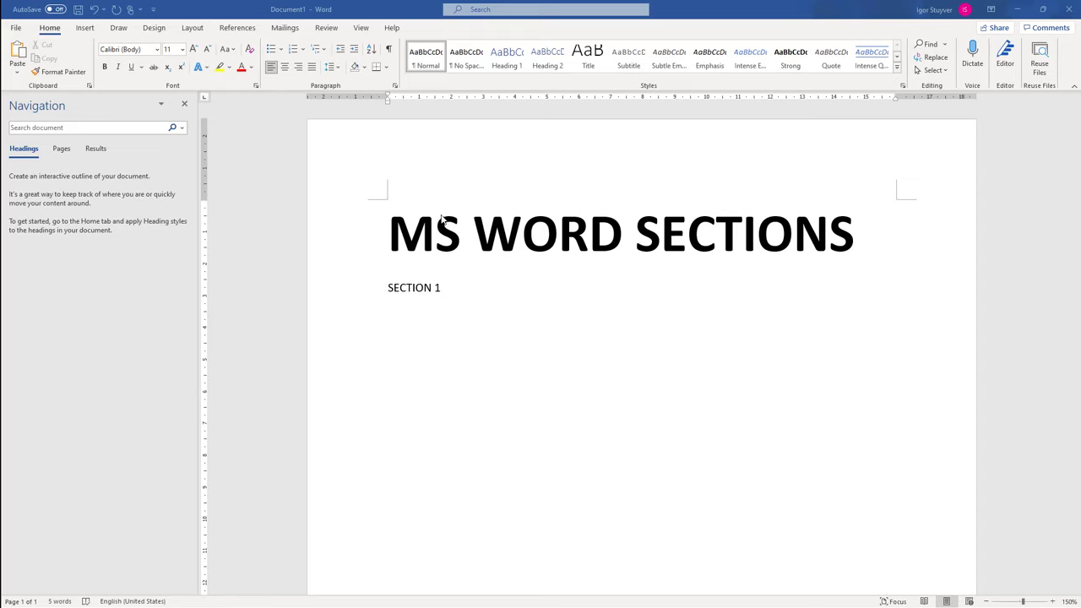
- Enter HEADER SECTION 1 as the first section's page header
{"action": "scroll", "coordinate": [527, 299], "scroll_direction": "down", "scroll_amount": 1}
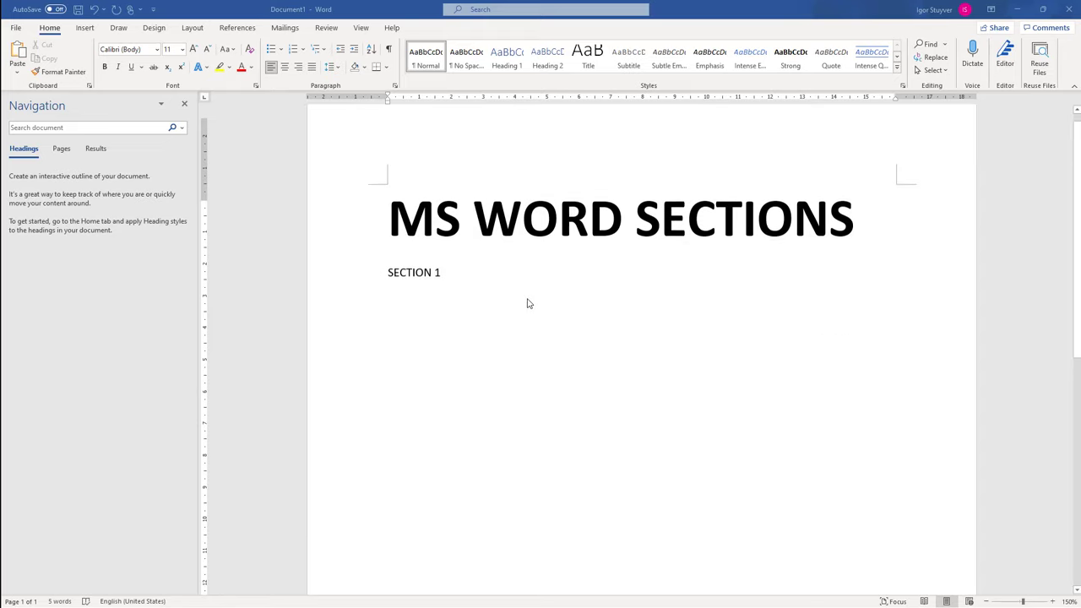
{"action": "scroll", "coordinate": [525, 301], "scroll_direction": "up", "scroll_amount": 1}
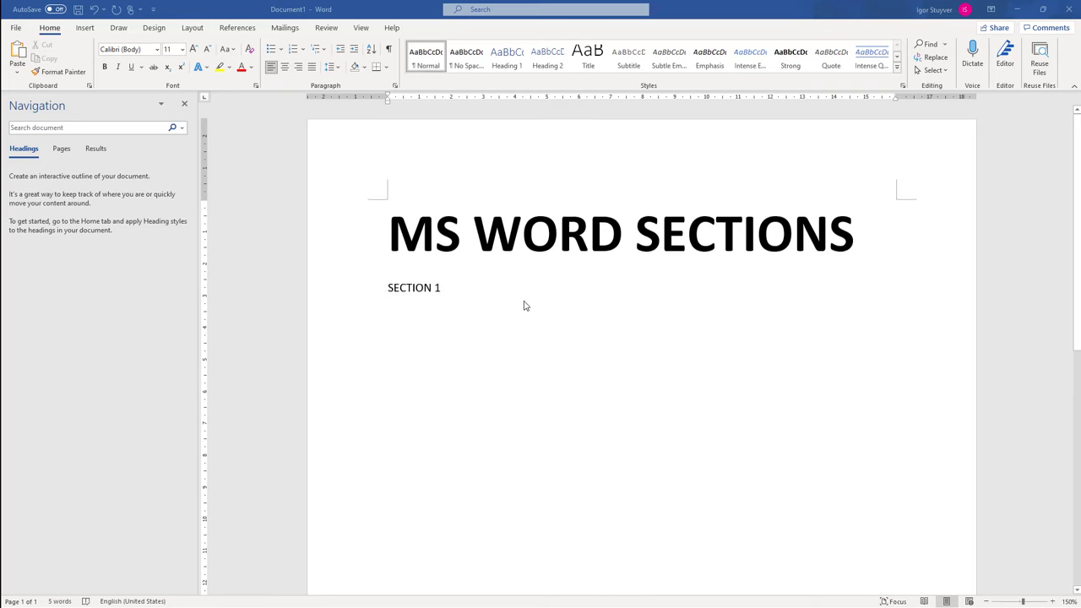
{"action": "left_click", "coordinate": [344, 293]}
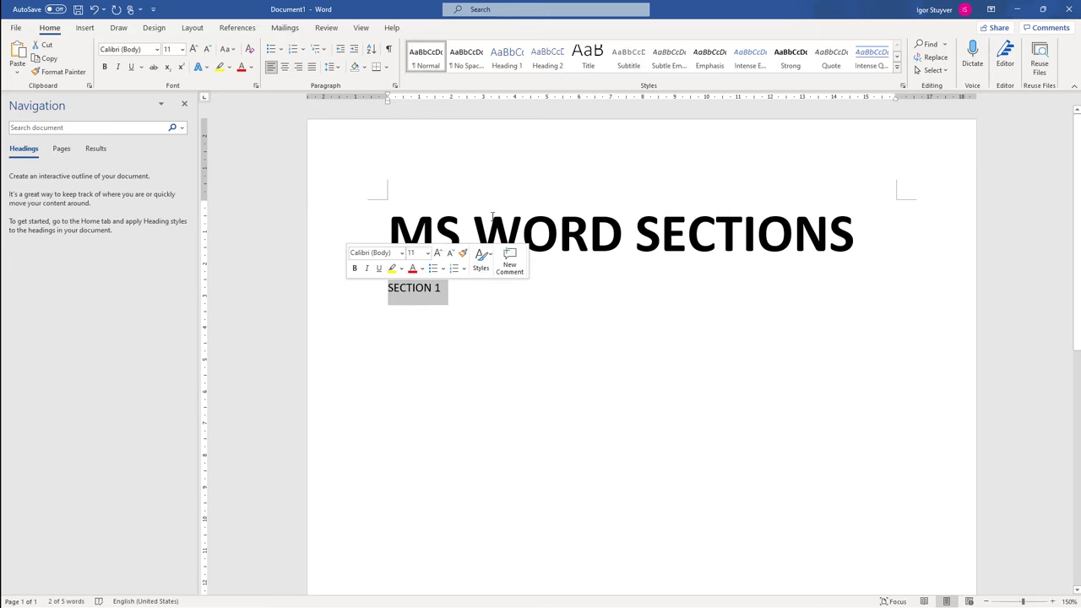
{"action": "double_click", "coordinate": [493, 146]}
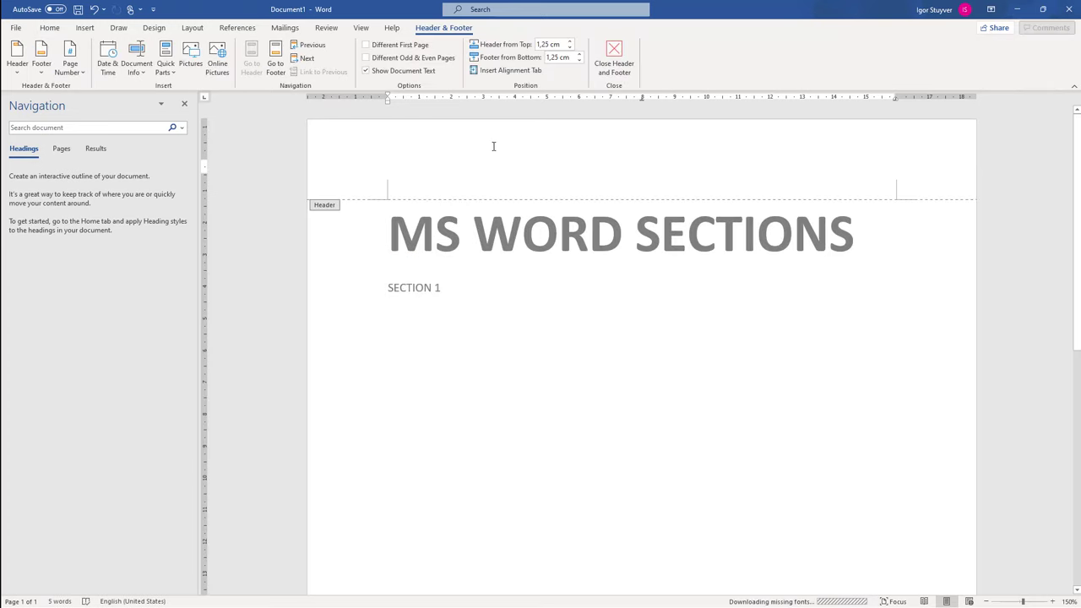
{"action": "type", "text": "H"}
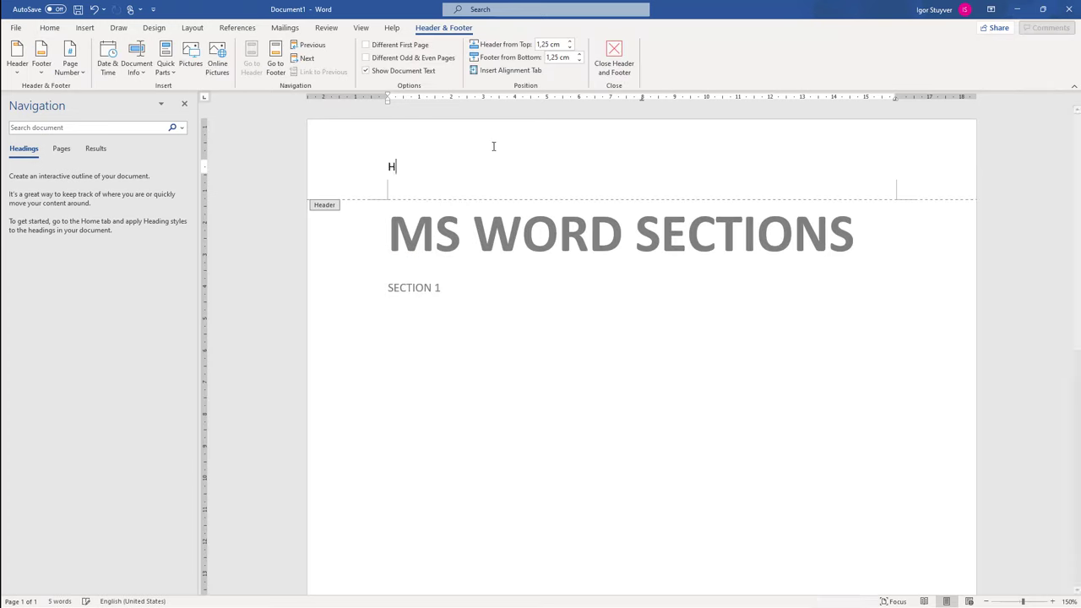
{"action": "type", "text": "EDA"}
{"action": "key", "text": "BackSpace"}
{"action": "key", "text": "BackSpace"}
{"action": "type", "text": "ADER"}
{"action": "type", "text": " SECTION 1"}
- Type FOOTER SECTION1 into the footer and return to the body text
{"action": "scroll", "coordinate": [422, 244], "scroll_direction": "down", "scroll_amount": 8}
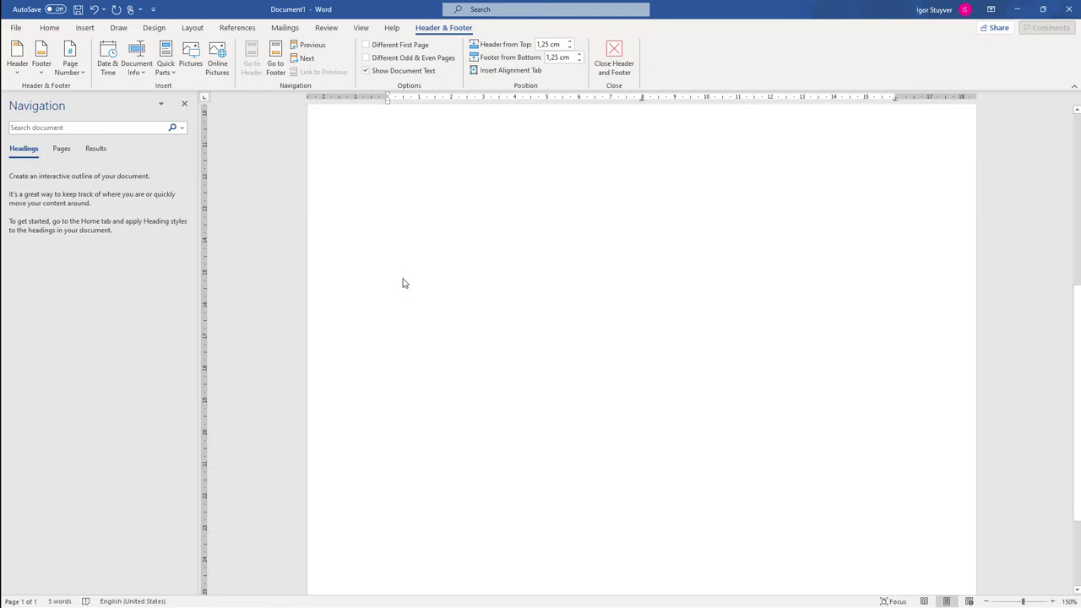
{"action": "scroll", "coordinate": [397, 355], "scroll_direction": "down", "scroll_amount": 2}
{"action": "left_click", "coordinate": [435, 552]}
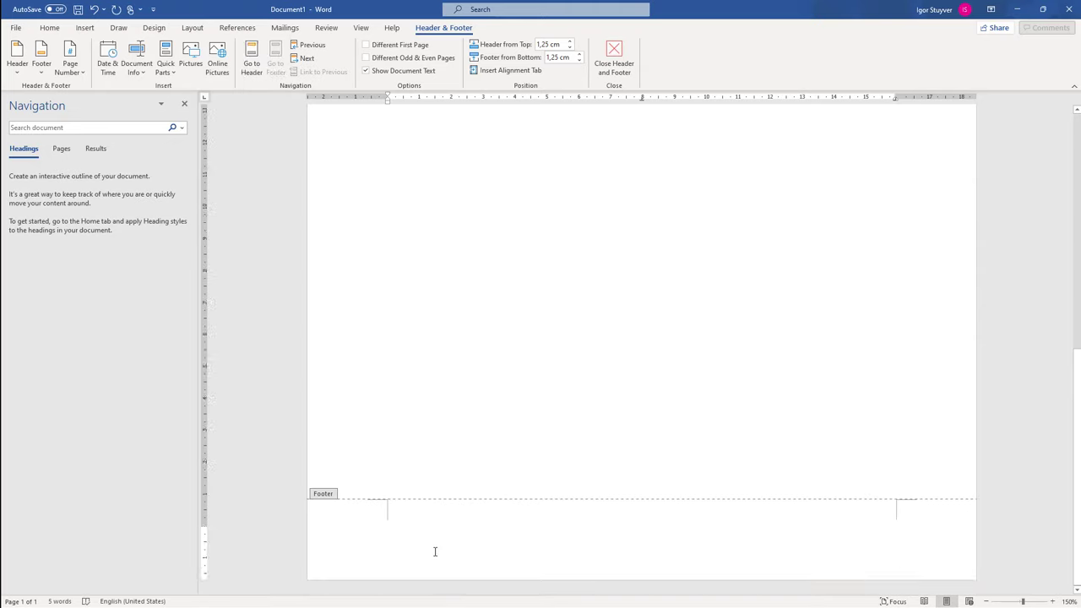
{"action": "type", "text": "FOOTER S"}
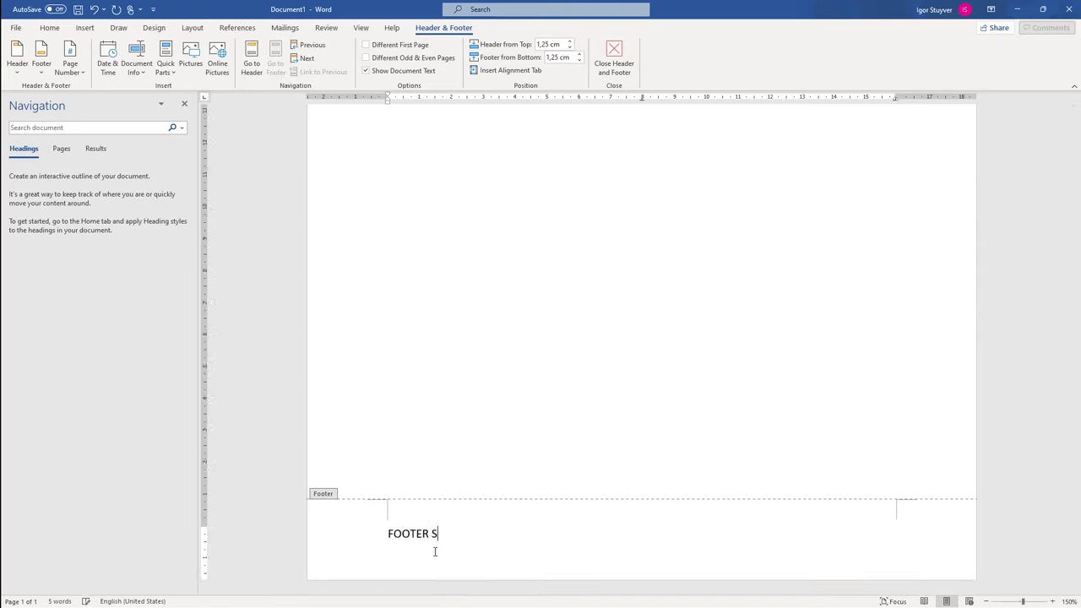
{"action": "type", "text": "SECT"}
{"action": "type", "text": "ION1"}
{"action": "scroll", "coordinate": [485, 211], "scroll_direction": "up", "scroll_amount": 10}
{"action": "scroll", "coordinate": [485, 210], "scroll_direction": "down", "scroll_amount": 2}
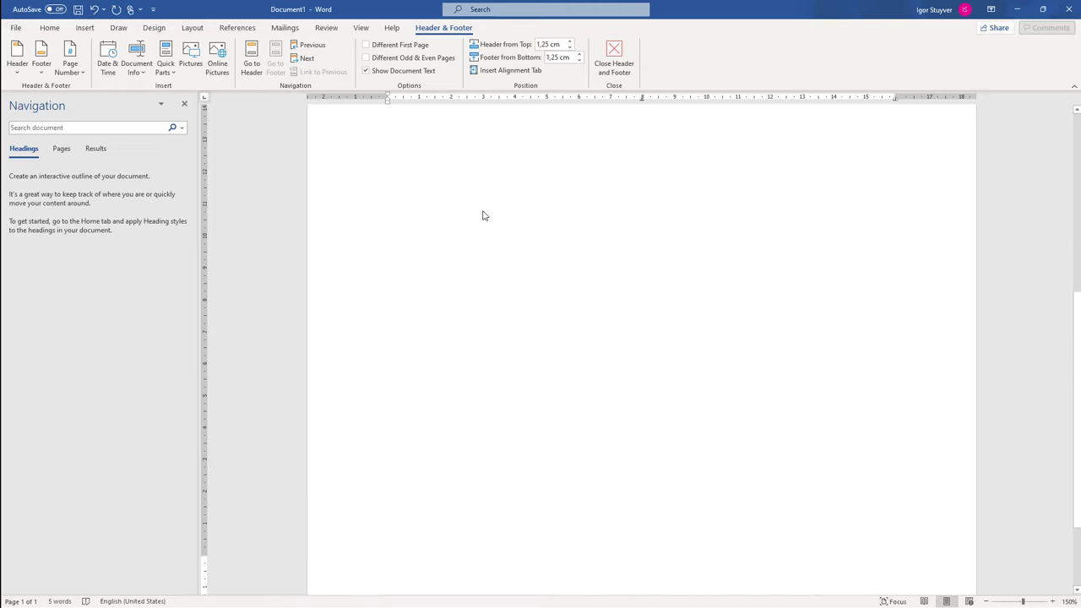
{"action": "double_click", "coordinate": [485, 216]}
{"action": "scroll", "coordinate": [482, 231], "scroll_direction": "up", "scroll_amount": 3}
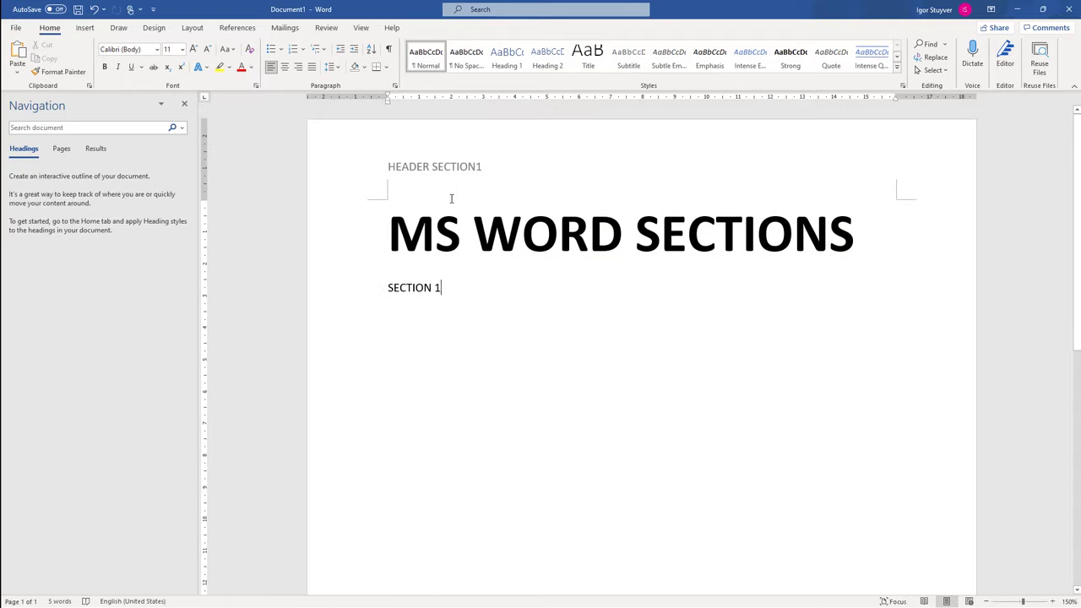
- Insert a Next Page section break after SECTION 1 and type SECTION 2 on the new page
{"action": "key", "text": "Return"}
{"action": "left_click", "coordinate": [192, 28]}
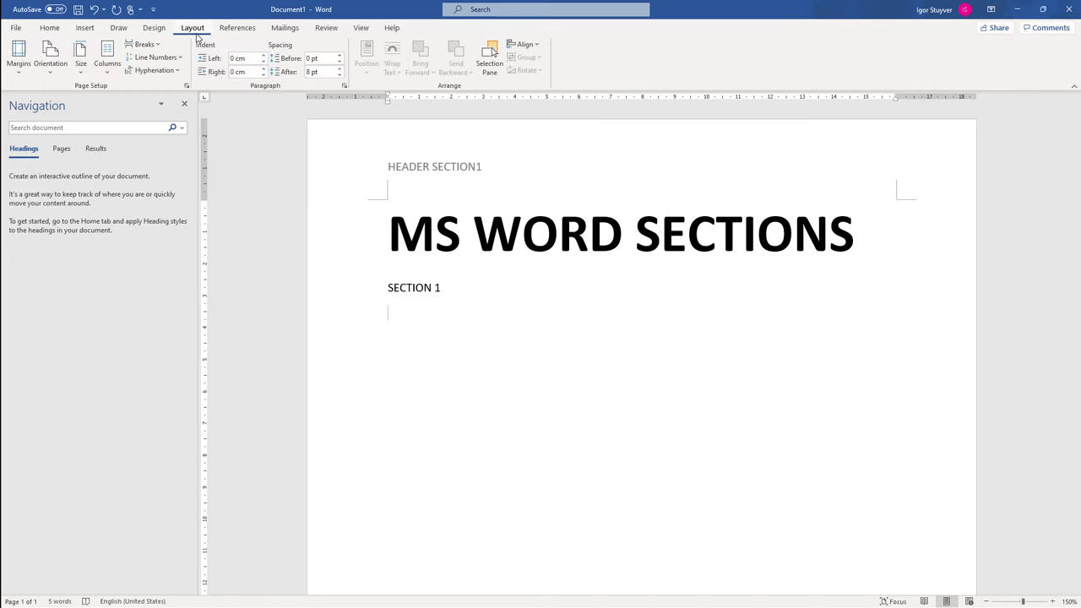
{"action": "left_click", "coordinate": [144, 44]}
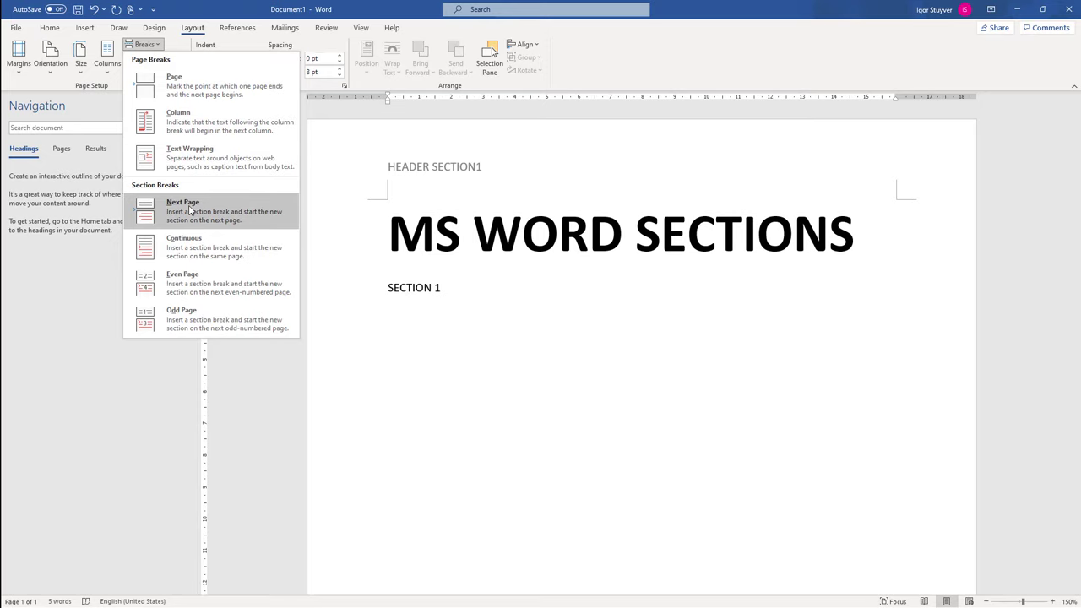
{"action": "left_click", "coordinate": [190, 211]}
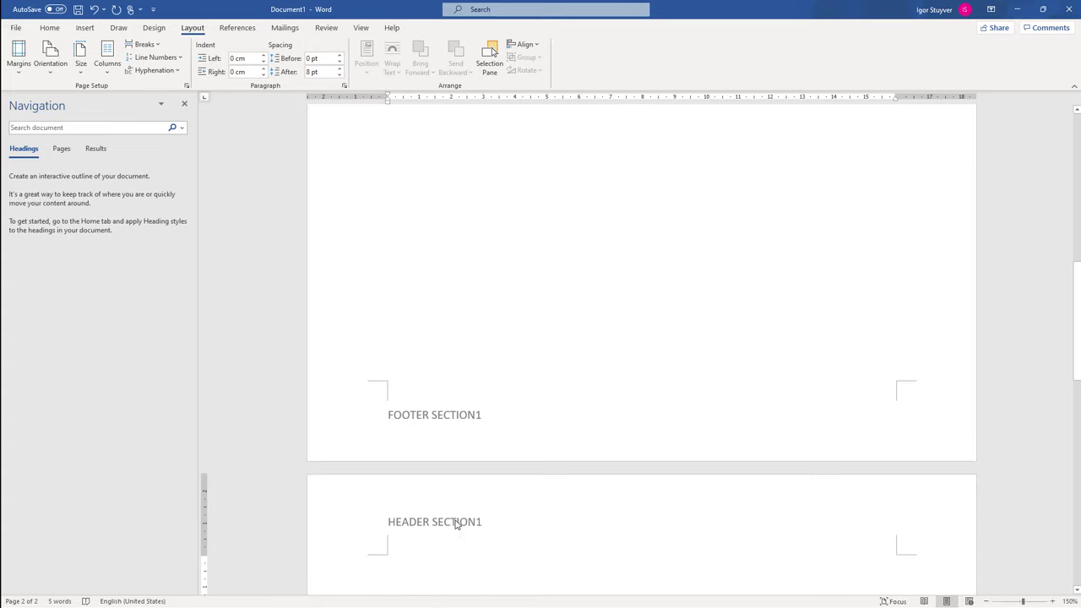
{"action": "type", "text": "SECTION 2"}
{"action": "scroll", "coordinate": [485, 514], "scroll_direction": "down", "scroll_amount": 1}
- Unlink the page-2 header from section 1 and change it to HEADER SECTION2
{"action": "double_click", "coordinate": [497, 479]}
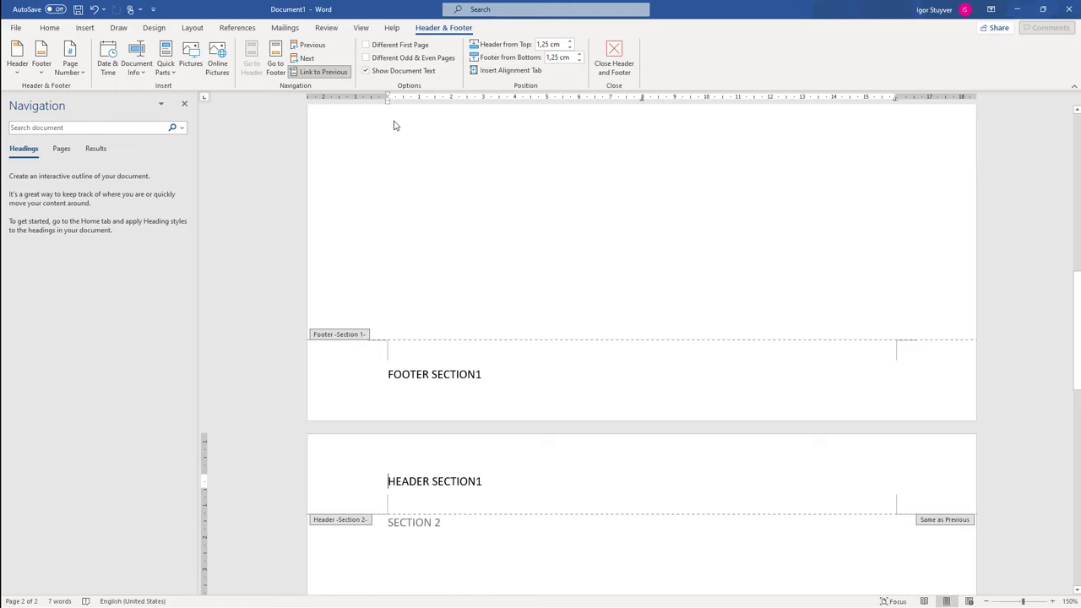
{"action": "left_click", "coordinate": [325, 73]}
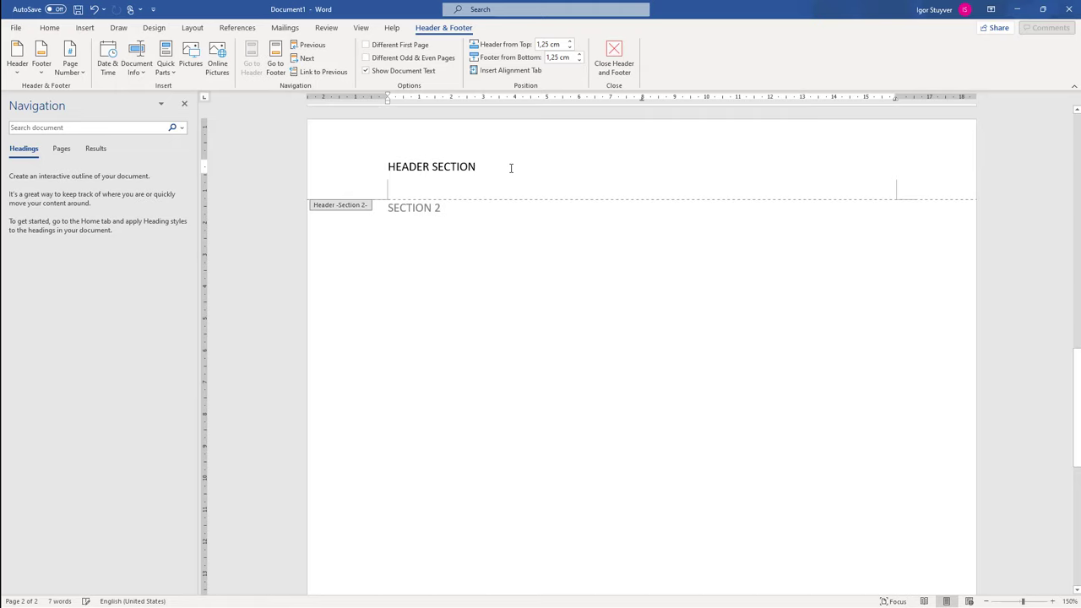
{"action": "type", "text": "2"}
- Unlink the section 2 footer from section 1 and change it to FOOTER SECTION2
{"action": "scroll", "coordinate": [579, 304], "scroll_direction": "down", "scroll_amount": 3}
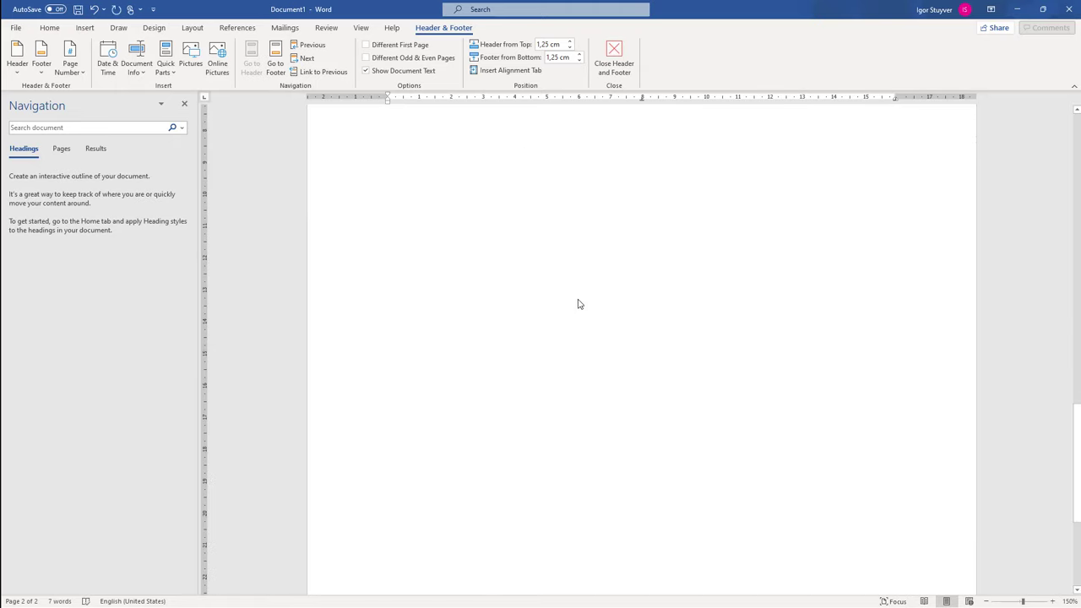
{"action": "scroll", "coordinate": [580, 321], "scroll_direction": "down", "scroll_amount": 5}
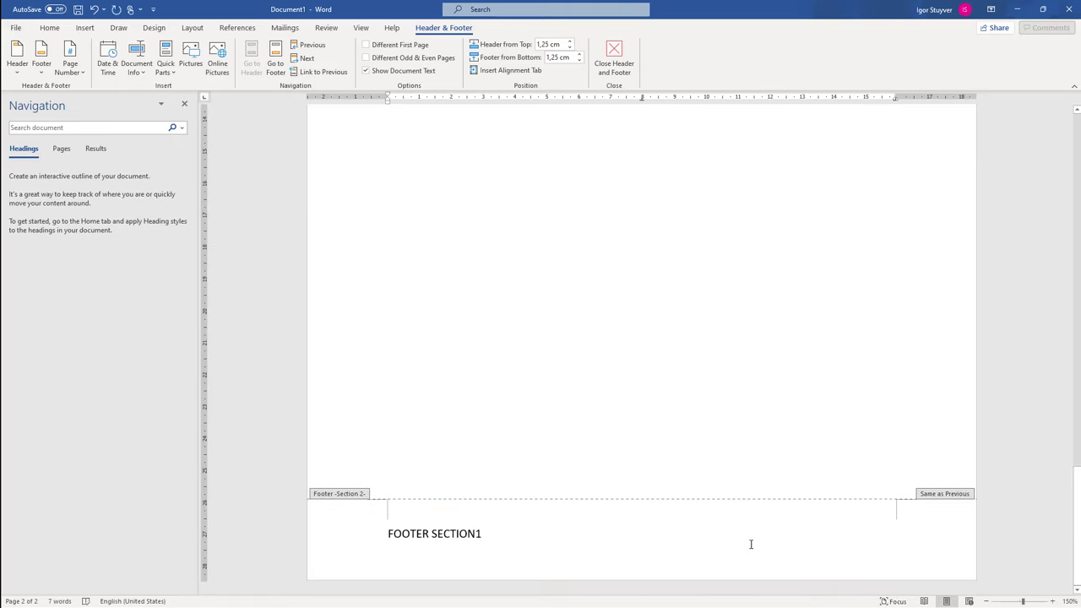
{"action": "left_click", "coordinate": [313, 75]}
{"action": "left_click", "coordinate": [496, 541]}
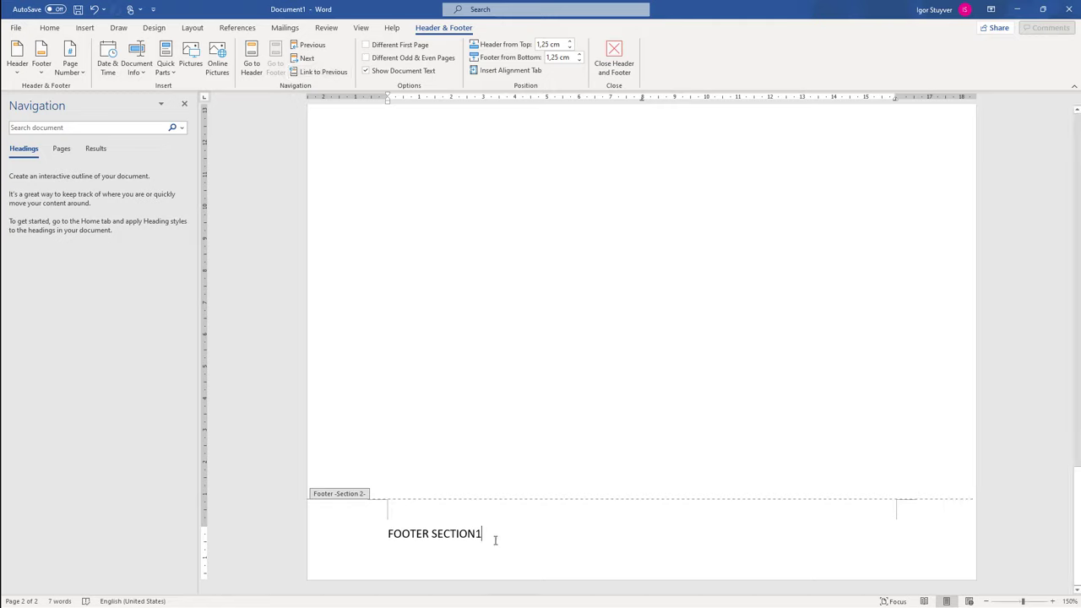
{"action": "key", "text": "BackSpace"}
{"action": "type", "text": "2"}
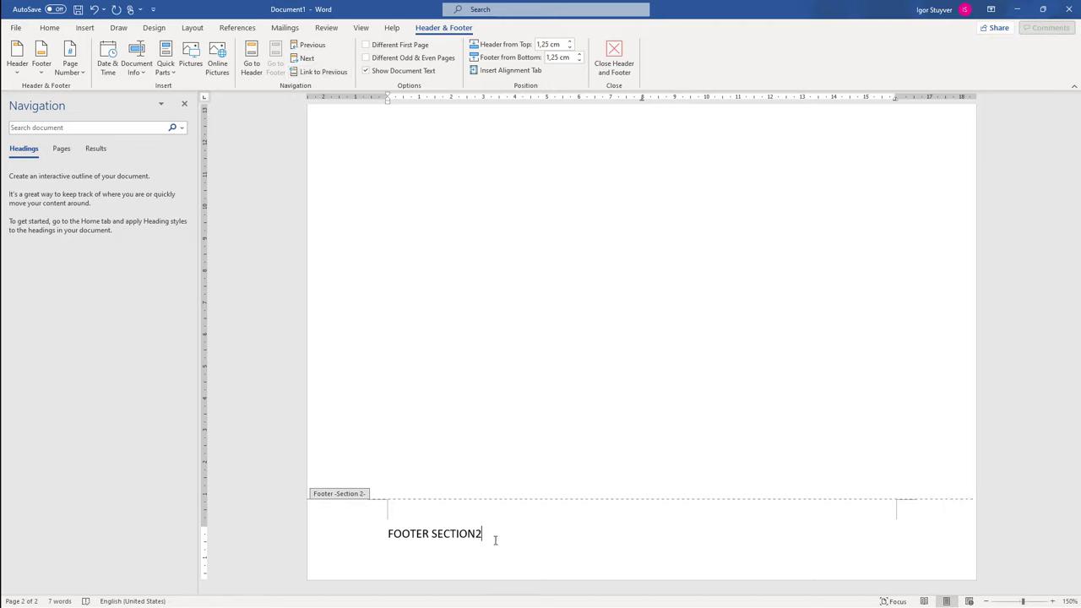
{"action": "scroll", "coordinate": [495, 540], "scroll_direction": "up", "scroll_amount": 6}
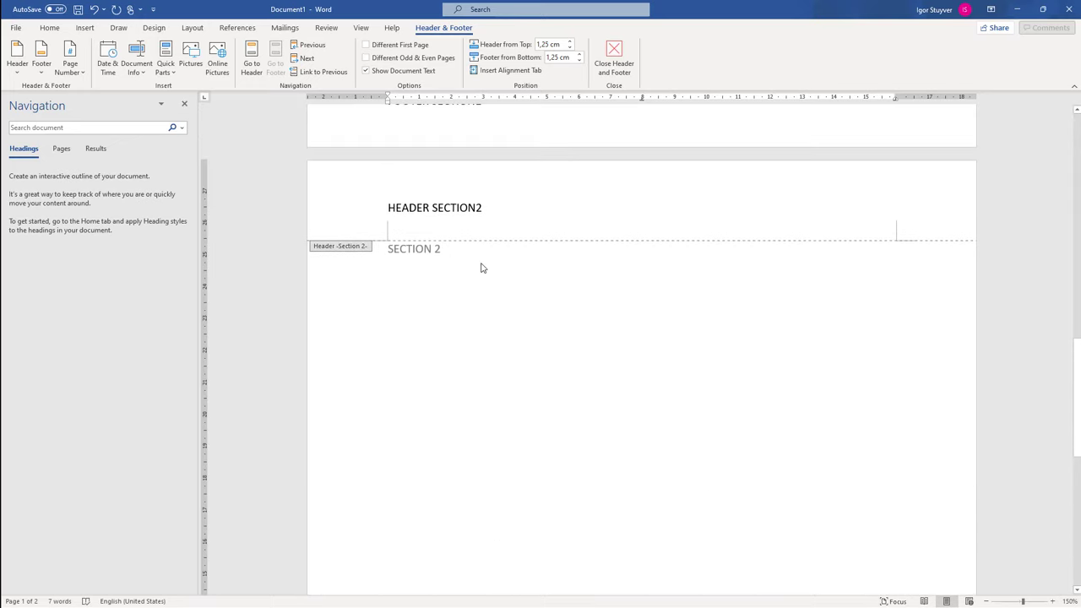
- Append – REUSABLE so the section 2 header reads HEADER SECTION2 – REUSABLE
{"action": "left_click", "coordinate": [530, 212]}
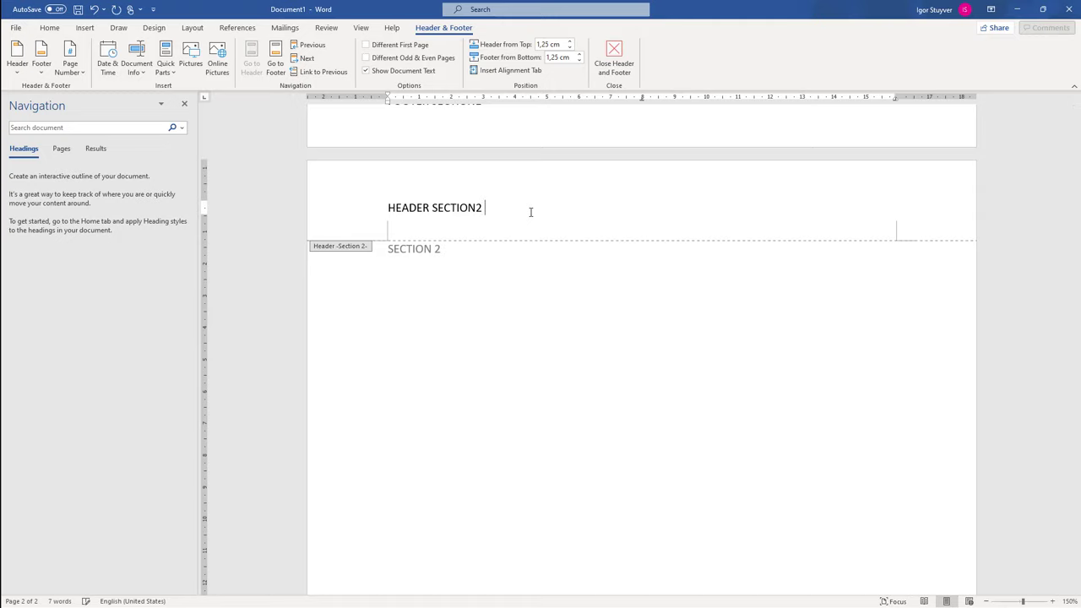
{"action": "type", "text": "REU"}
{"action": "type", "text": "SED"}
{"action": "key", "text": "BackSpace"}
{"action": "type", "text": "ABLE1"}
{"action": "key", "text": "BackSpace"}
- Copy the – REUSABLE suffix and paste it after FOOTER SECTION2 in the footer
{"action": "left_click_drag", "start_coordinate": [481, 207], "coordinate": [548, 207]}
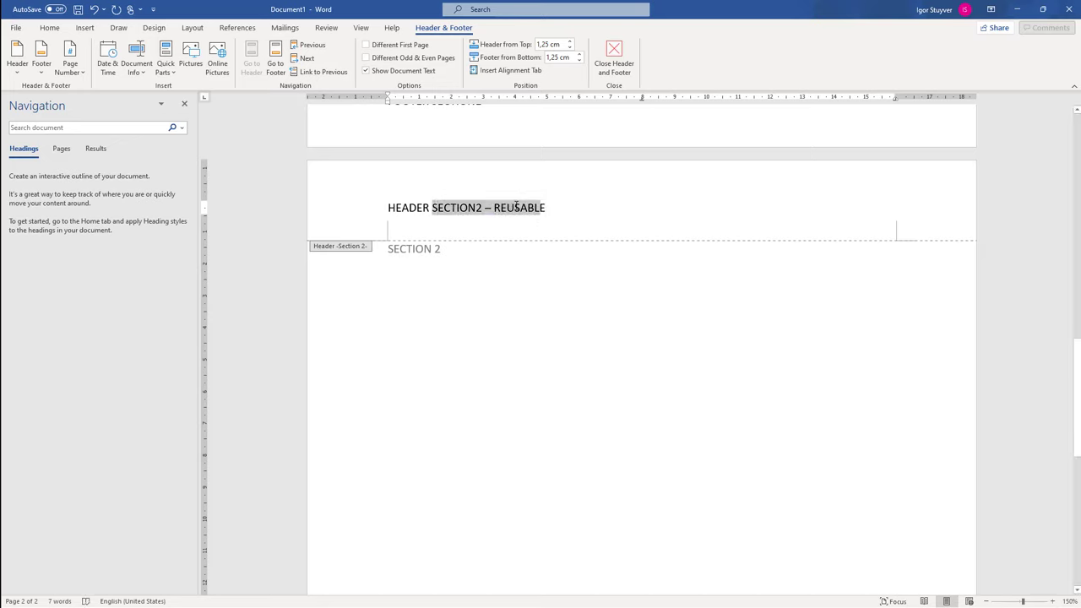
{"action": "left_click", "coordinate": [550, 207]}
{"action": "key", "text": "ctrl+shift+Left"}
{"action": "key", "text": "ctrl+shift+Left"}
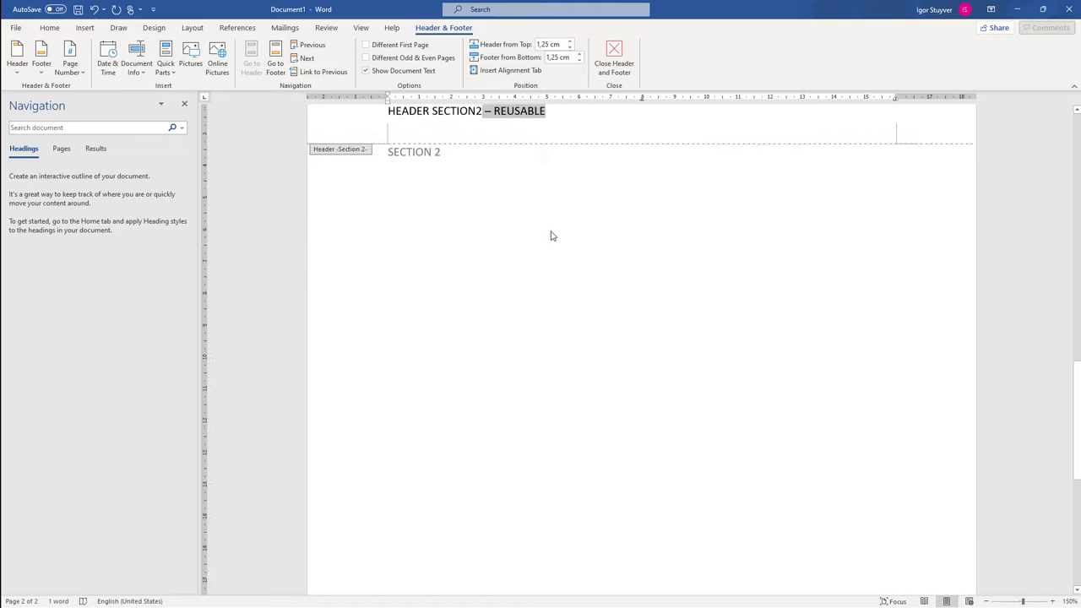
{"action": "scroll", "coordinate": [550, 234], "scroll_direction": "down", "scroll_amount": 10}
{"action": "left_click", "coordinate": [506, 535]}
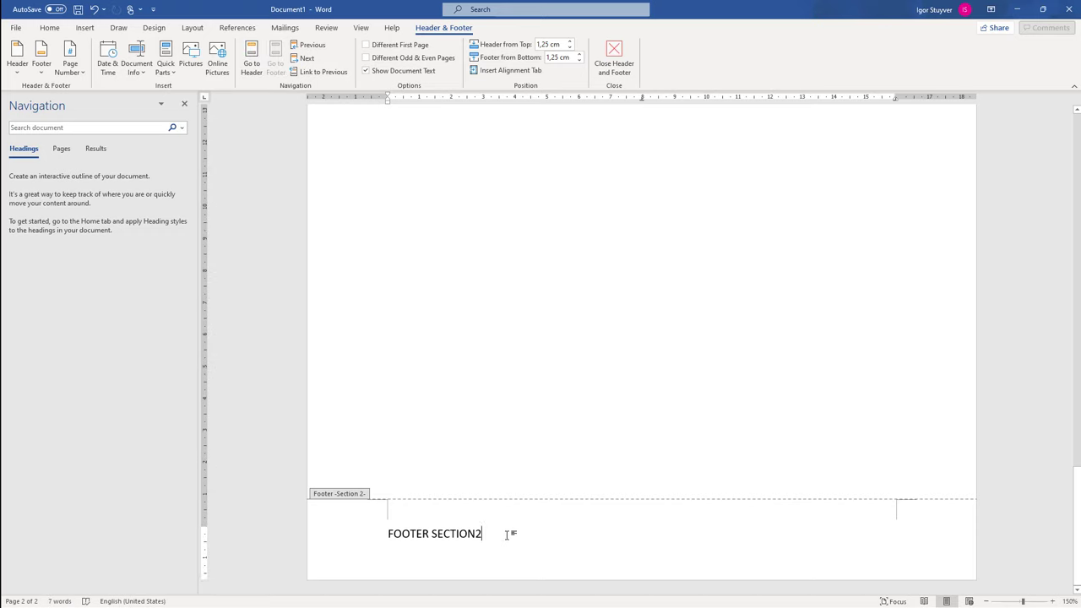
{"action": "type", "text": "– REUSABLE"}
{"action": "scroll", "coordinate": [507, 535], "scroll_direction": "up", "scroll_amount": 10}
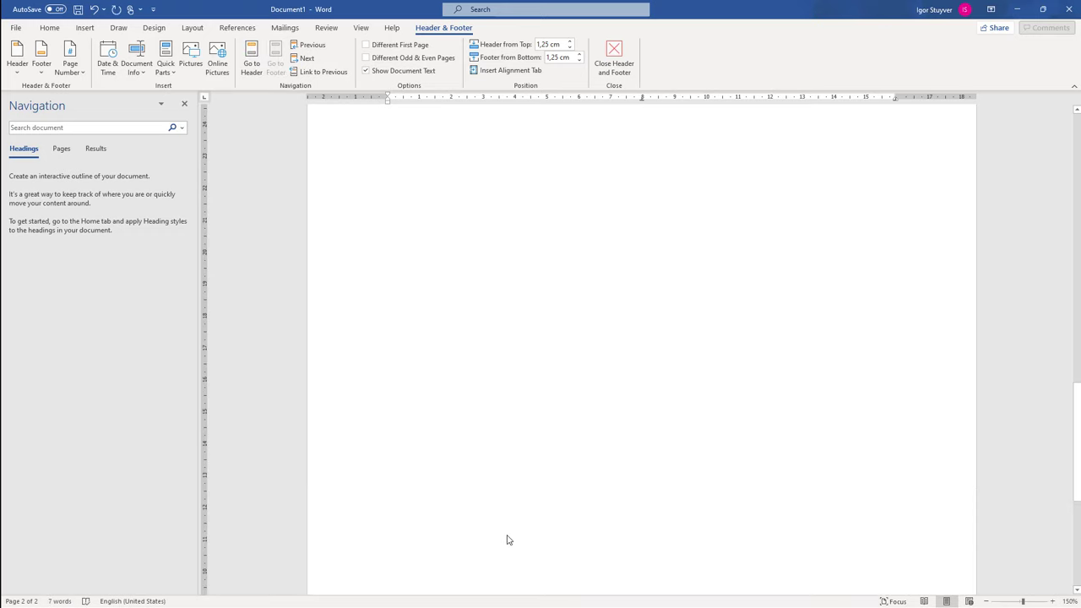
{"action": "scroll", "coordinate": [511, 397], "scroll_direction": "up", "scroll_amount": 3}
- Add a Next Page section break, type SECTION 3 on page 3, and open its header
{"action": "double_click", "coordinate": [511, 392]}
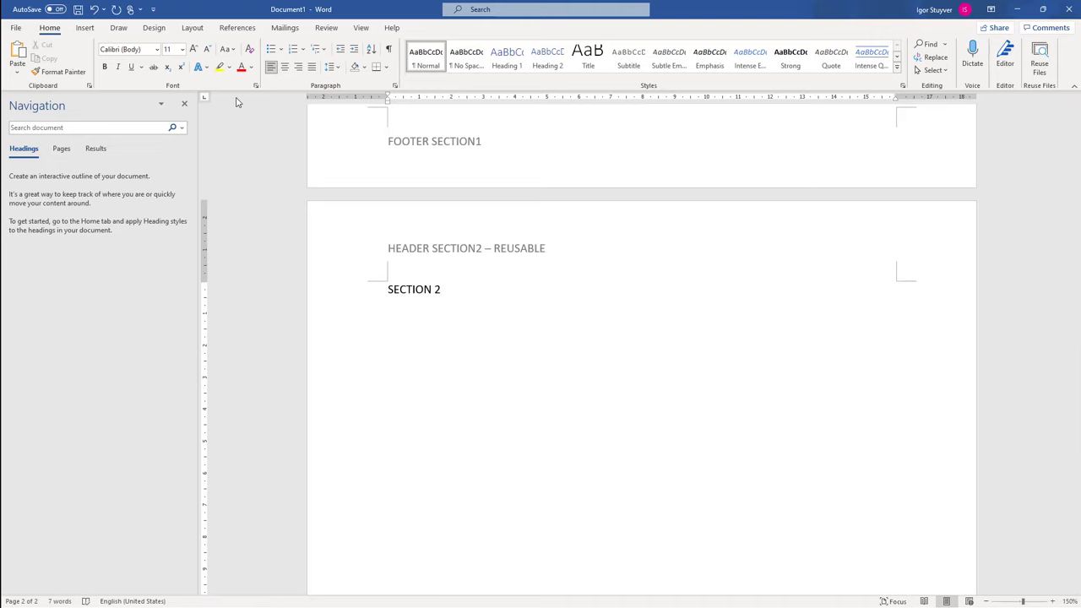
{"action": "left_click", "coordinate": [191, 32]}
{"action": "left_click", "coordinate": [145, 44]}
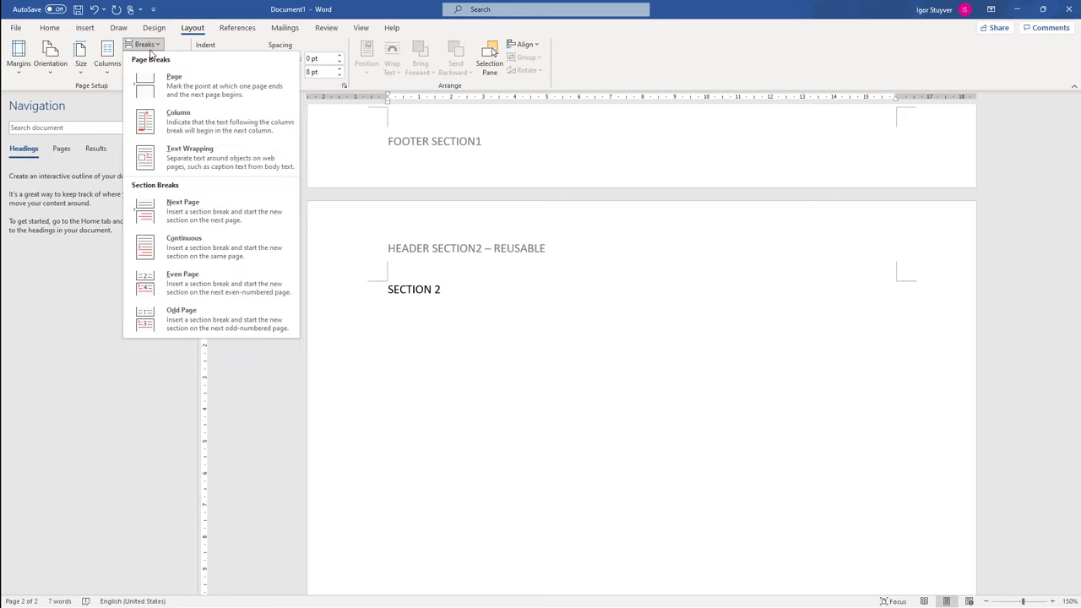
{"action": "left_click", "coordinate": [182, 205]}
{"action": "type", "text": "S"}
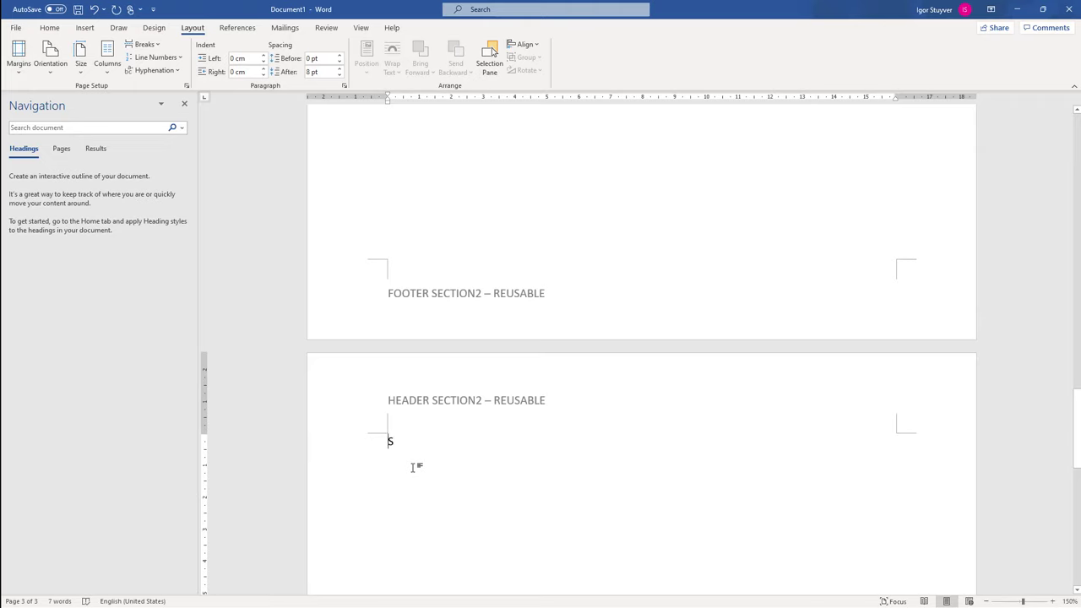
{"action": "type", "text": "ECTION 3"}
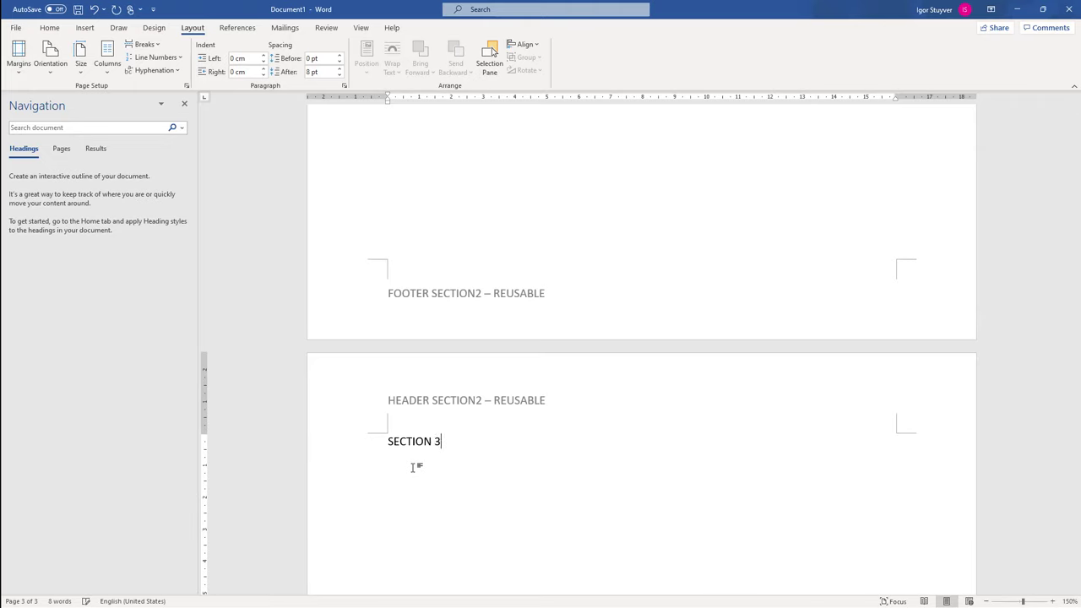
{"action": "double_click", "coordinate": [493, 402]}
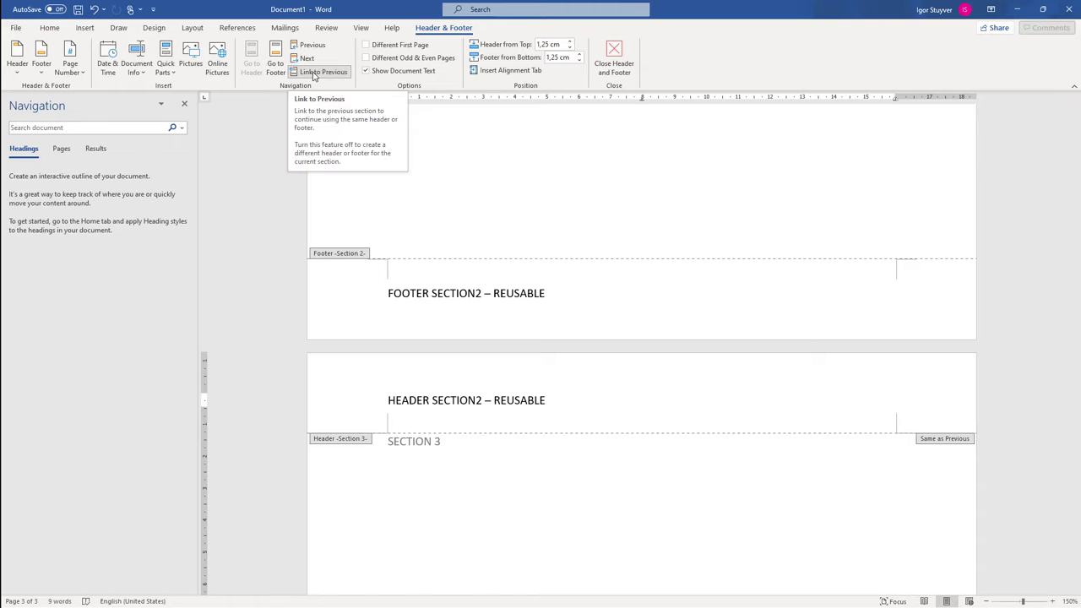
- Unlink the section 3 header from section 2 and place the caret at its end
{"action": "left_click", "coordinate": [315, 73]}
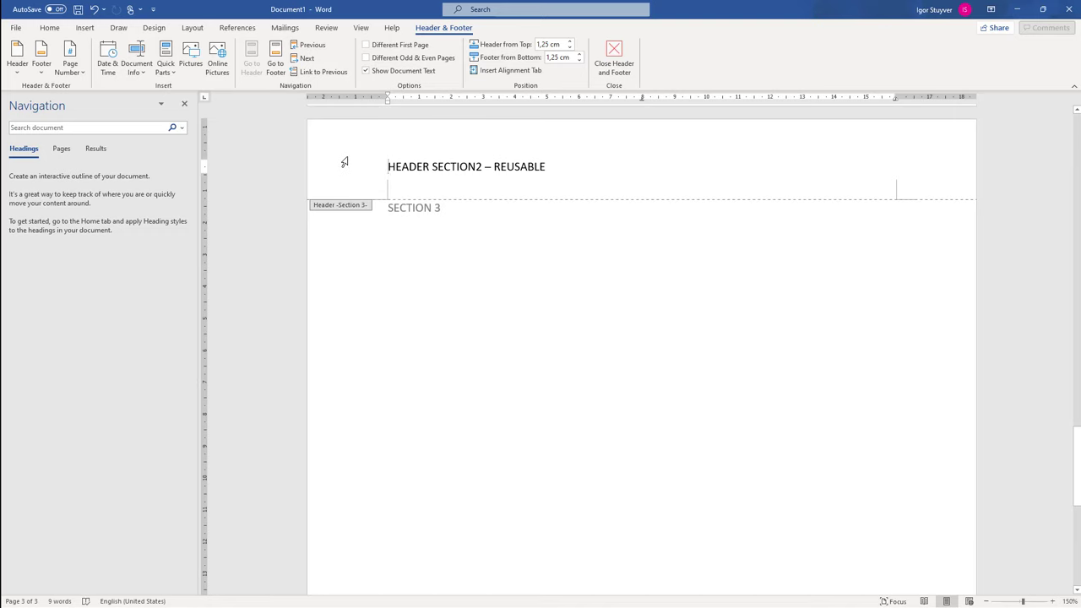
{"action": "left_click", "coordinate": [344, 167]}
{"action": "scroll", "coordinate": [348, 169], "scroll_direction": "up", "scroll_amount": 3}
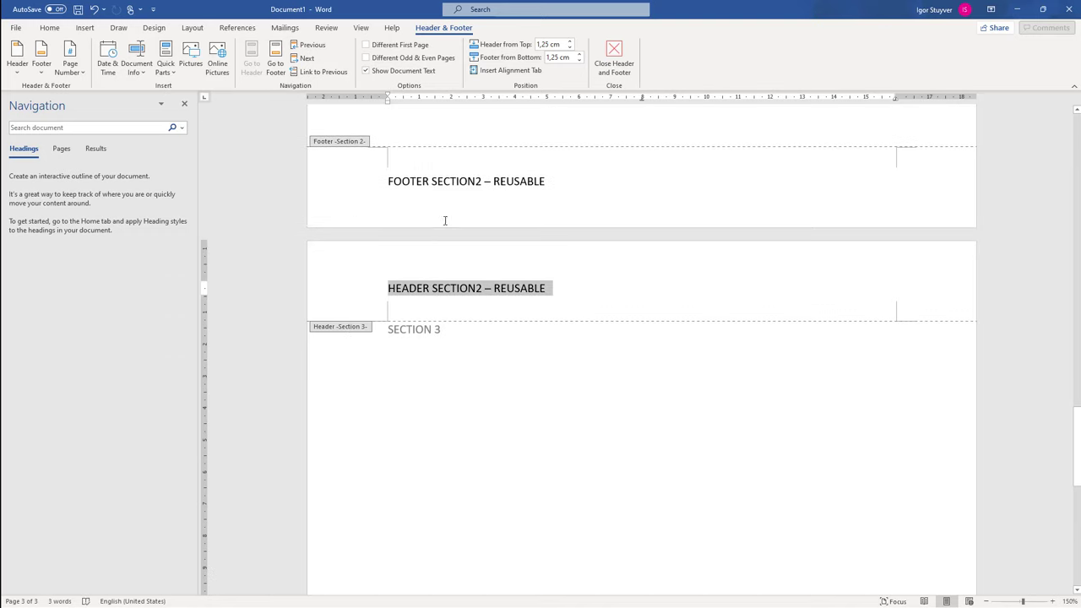
{"action": "left_click", "coordinate": [582, 294]}
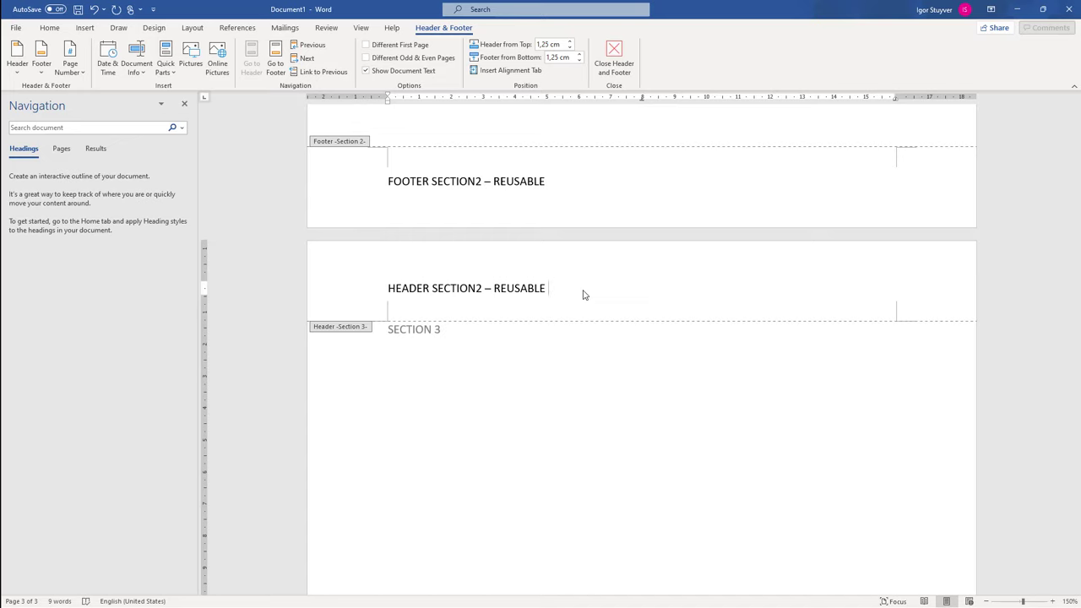
- Type the [[!MY_MERGEFIELD!]] placeholder at the end of the section 3 header
{"action": "type", "text": "[]"}
{"action": "type", "text": "()"}
{"action": "key", "text": "Left"}
{"action": "key", "text": "BackSpace"}
{"action": "key", "text": "Delete"}
{"action": "type", "text": "!MY M"}
{"action": "type", "text": "ERGER"}
{"action": "key", "text": "BackSpace"}
{"action": "type", "text": "FIELD"}
{"action": "key", "text": "BackSpace"}
{"action": "type", "text": "_"}
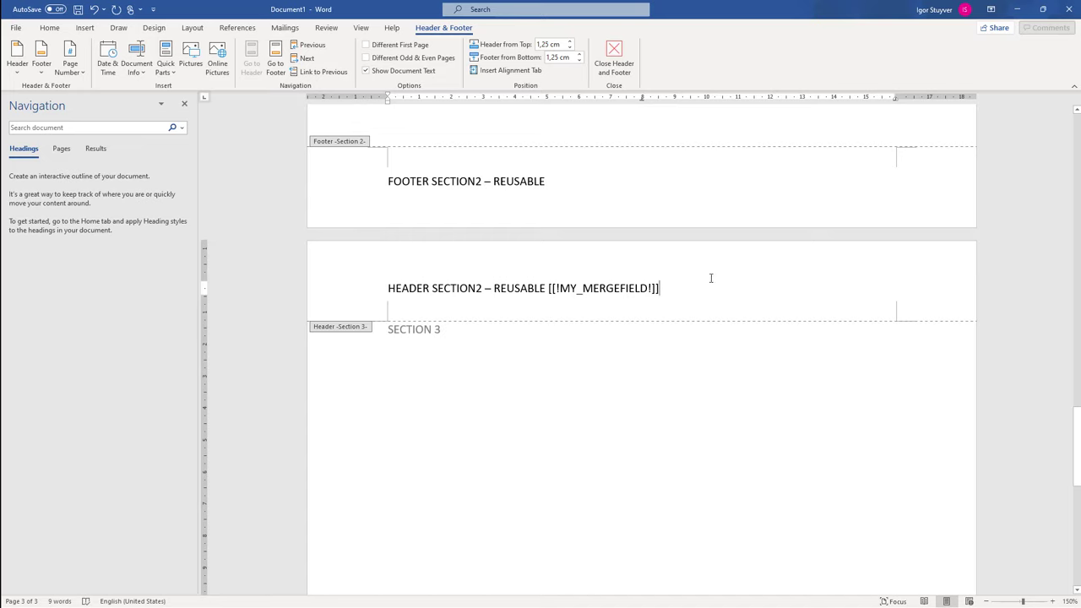
- Unlink the section 3 footer from section 2's footer, then return to the section 2 footer's end
{"action": "scroll", "coordinate": [333, 129], "scroll_direction": "down", "scroll_amount": 10}
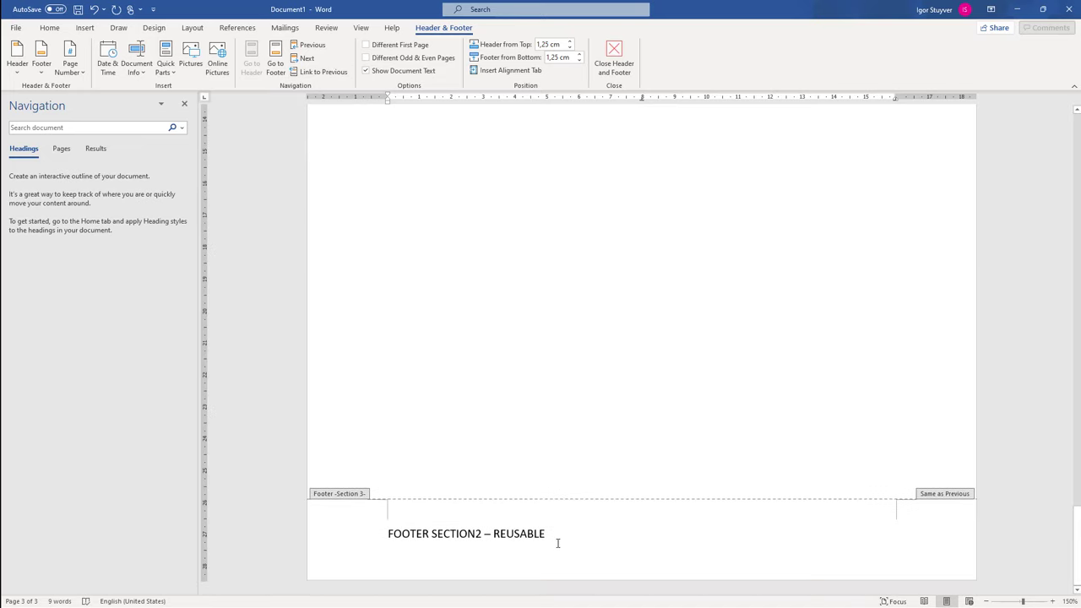
{"action": "left_click", "coordinate": [557, 544]}
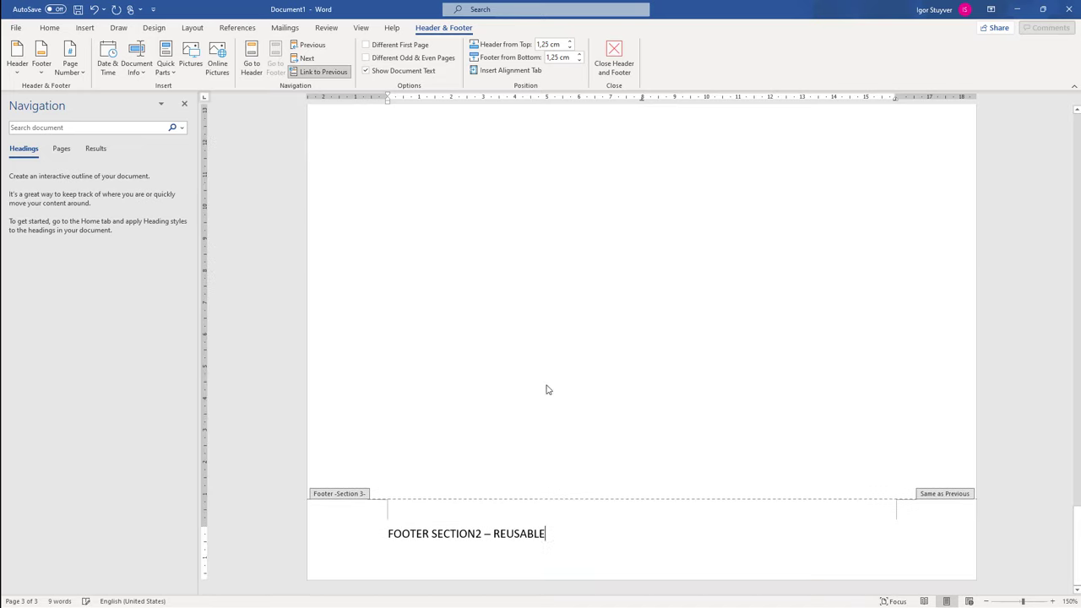
{"action": "left_click", "coordinate": [332, 75]}
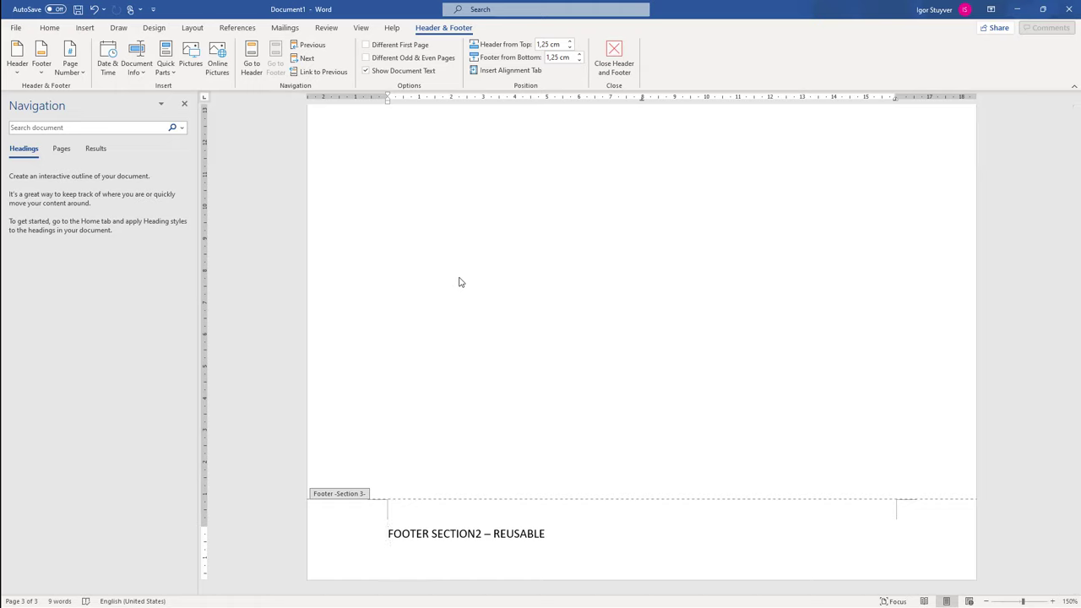
{"action": "scroll", "coordinate": [461, 282], "scroll_direction": "up", "scroll_amount": 2}
{"action": "scroll", "coordinate": [461, 282], "scroll_direction": "up", "scroll_amount": 5}
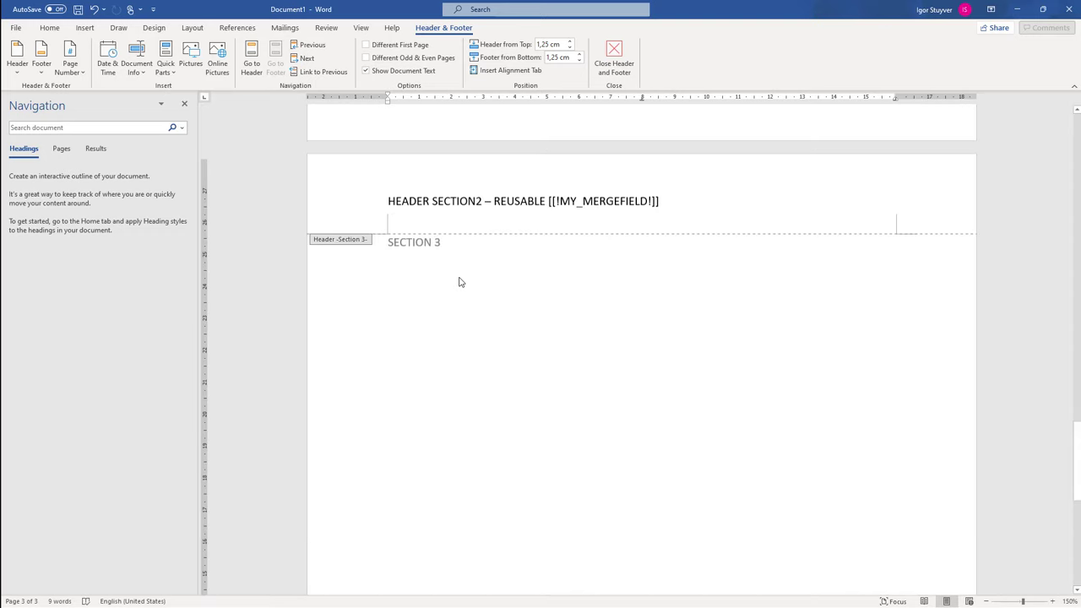
{"action": "scroll", "coordinate": [448, 245], "scroll_direction": "up", "scroll_amount": 3}
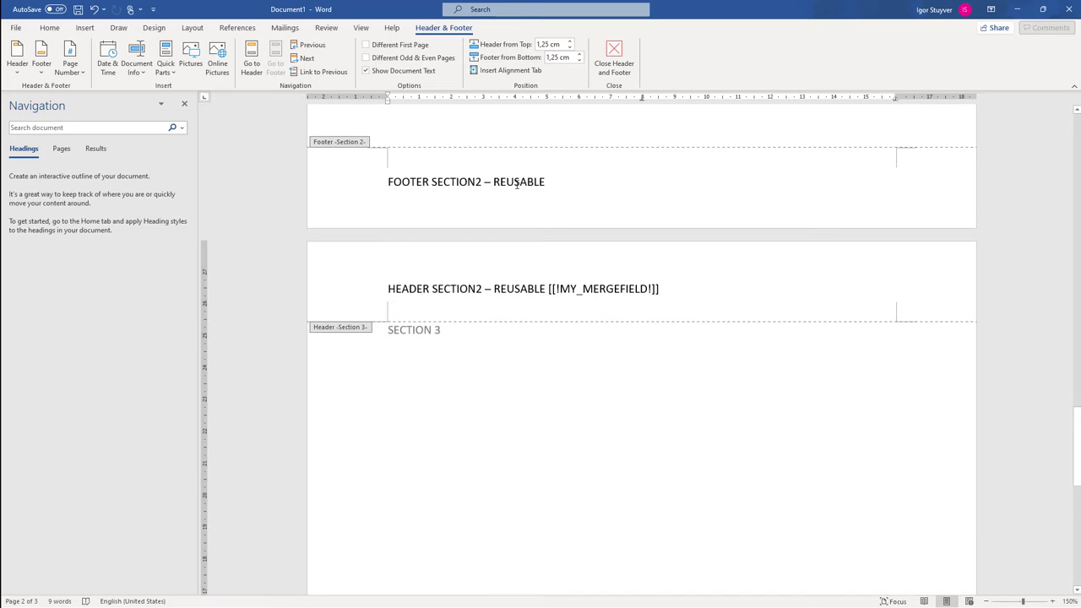
{"action": "left_click", "coordinate": [601, 181]}
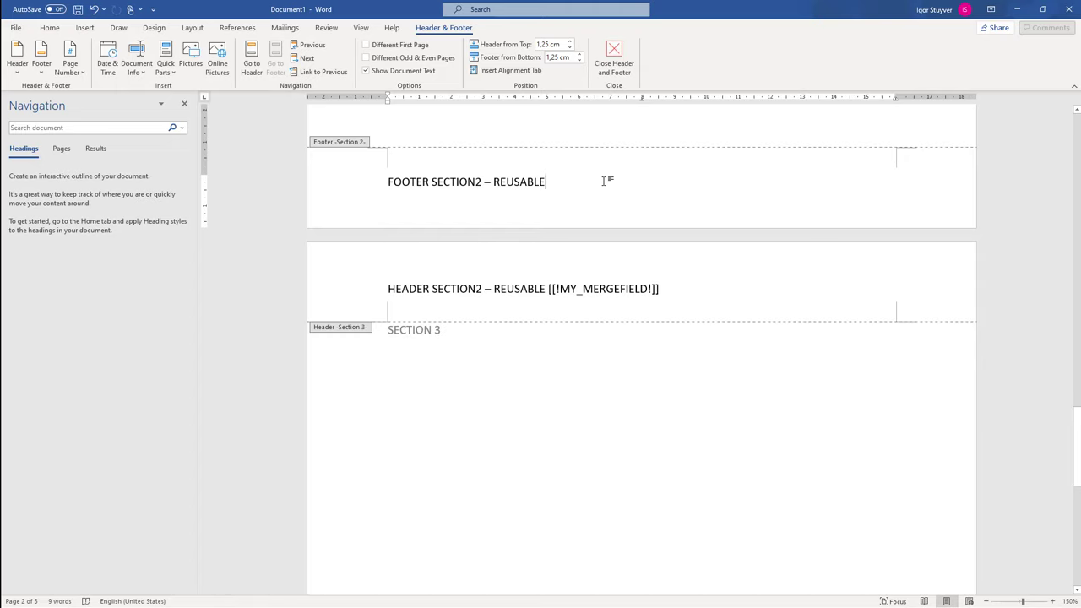